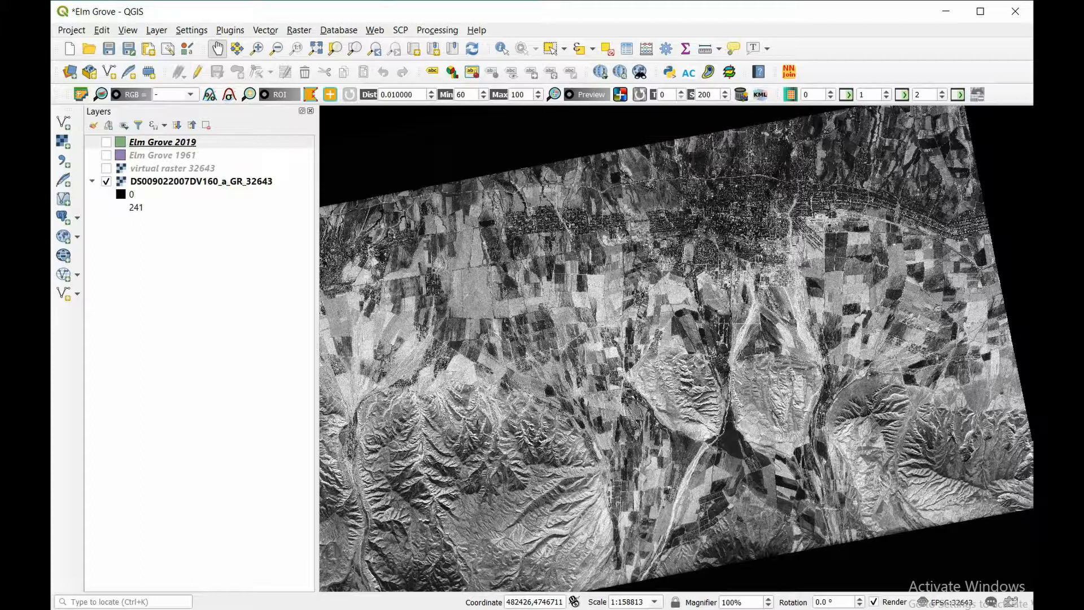
Show the virtual raster 32643 layer over the greyscale satellite image to inspect the city, and hide it again
{"action": "left_click", "coordinate": [106, 168]}
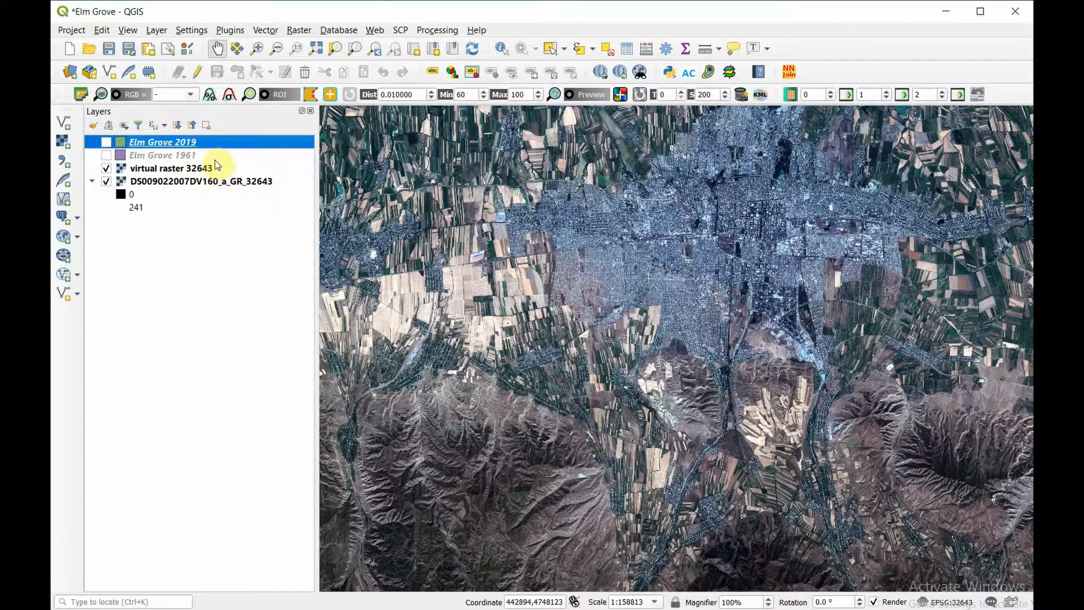
{"action": "left_click_drag", "start_coordinate": [806, 211], "coordinate": [727, 216]}
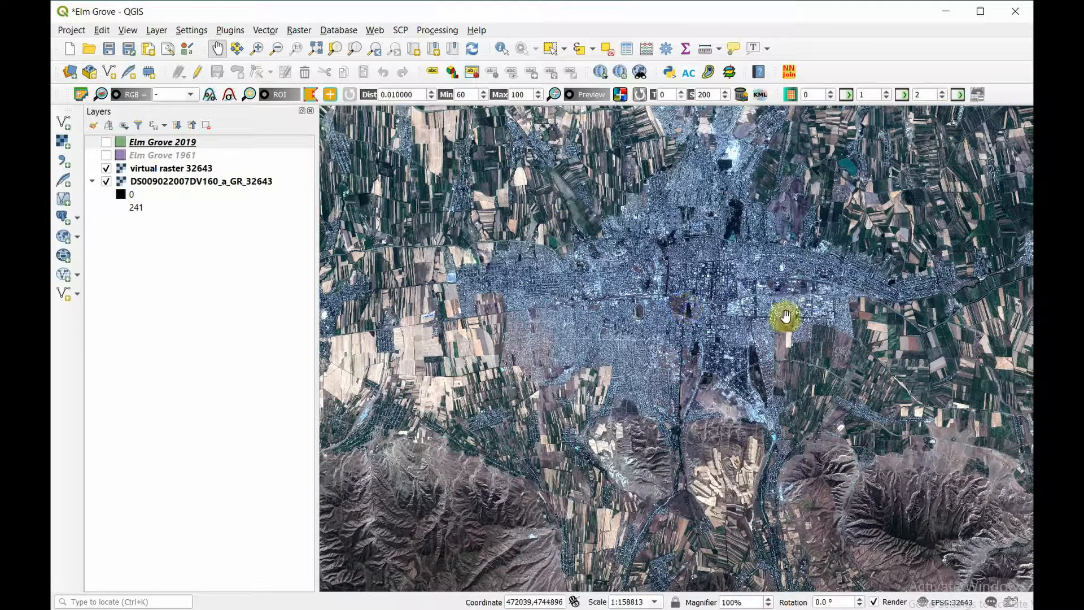
{"action": "left_click", "coordinate": [106, 169]}
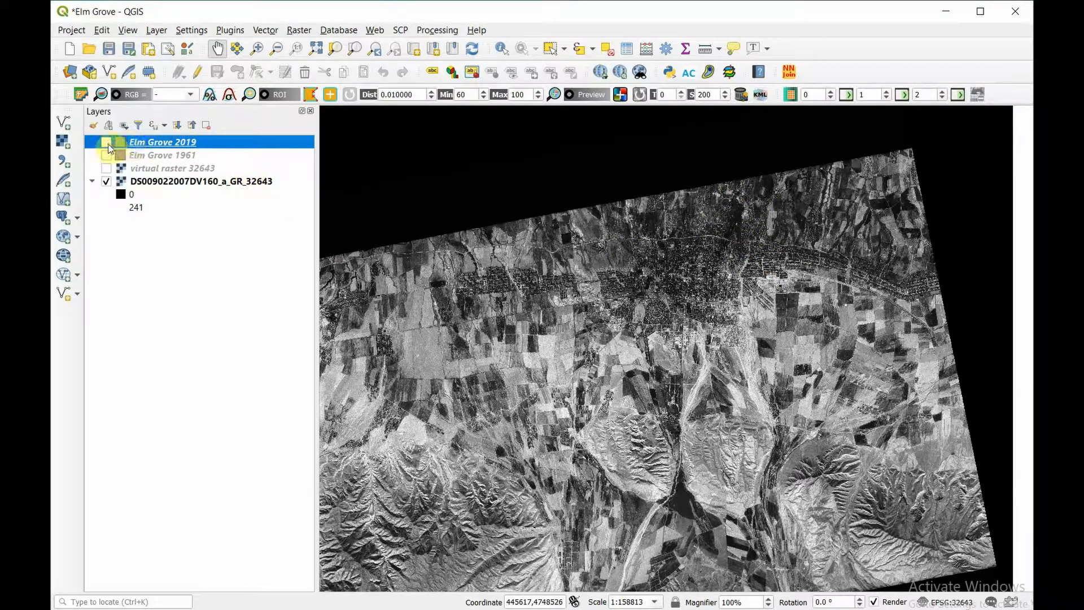
Show the Elm Grove 2019 and Elm Grove 1961 polygon layers and zoom the map to the 1961 layer
{"action": "left_click", "coordinate": [106, 143]}
{"action": "left_click", "coordinate": [106, 155]}
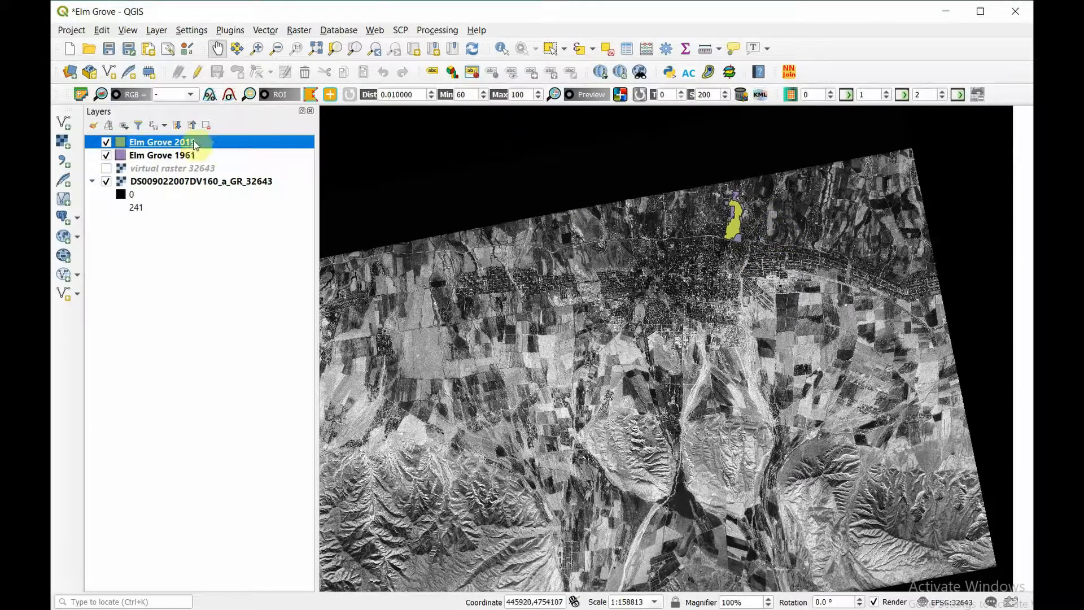
{"action": "right_click", "coordinate": [171, 156]}
{"action": "left_click", "coordinate": [198, 161]}
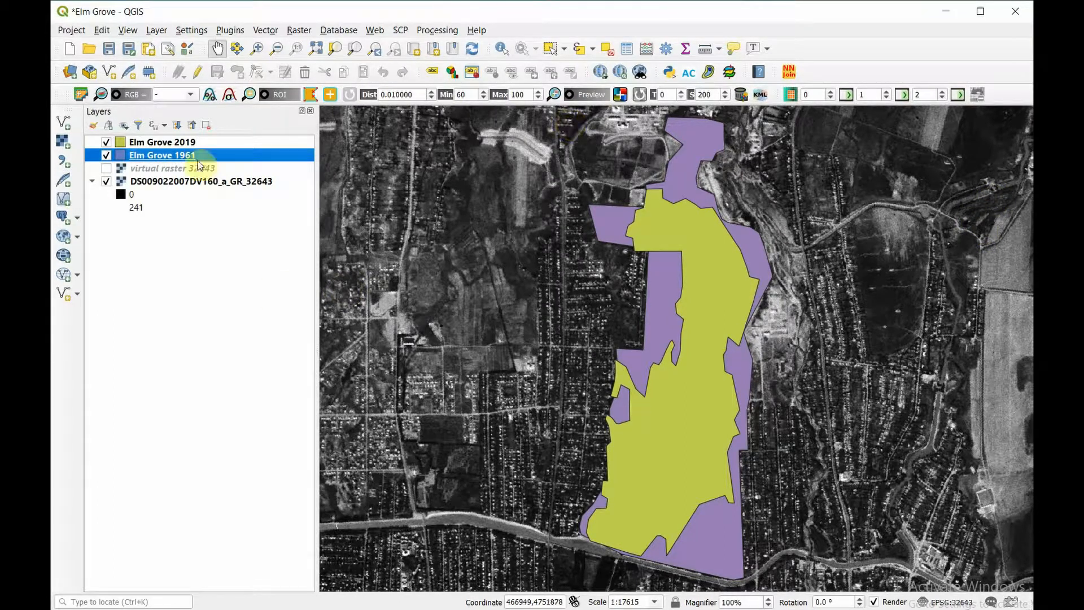
In the Field Calculator for the Elm Grove 2019 layer, define a new field named Area(m2) of type Decimal number (real)
{"action": "left_click", "coordinate": [182, 142]}
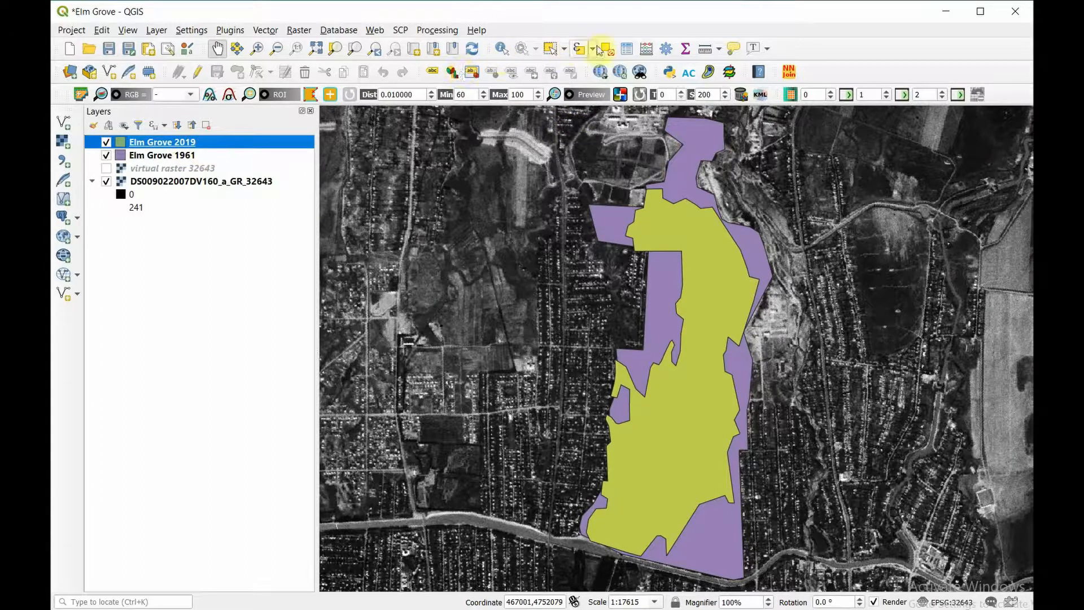
{"action": "left_click", "coordinate": [627, 50]}
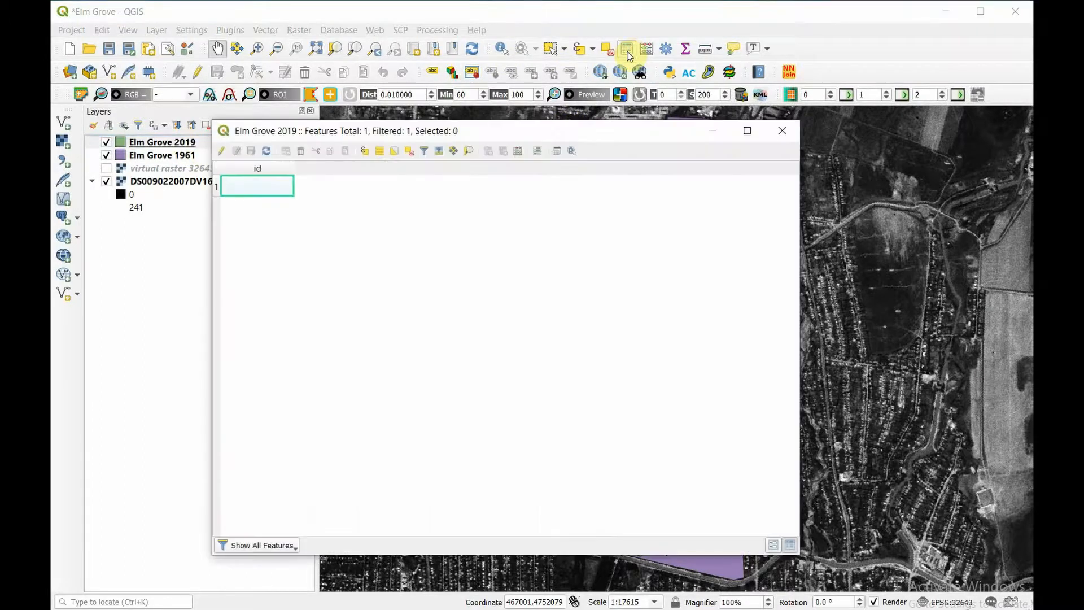
{"action": "left_click", "coordinate": [517, 150]}
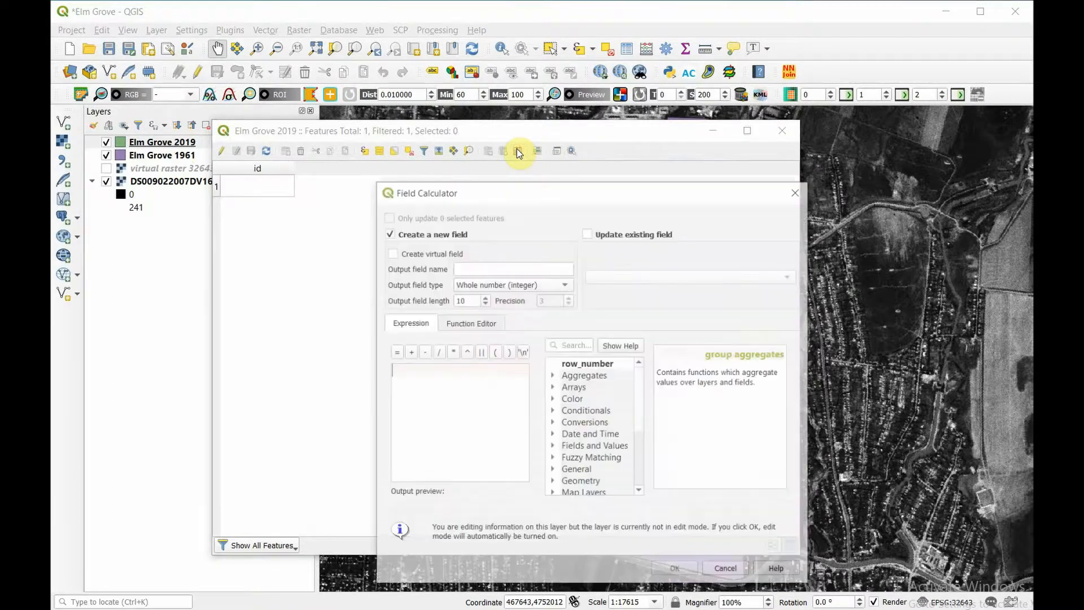
{"action": "left_click", "coordinate": [478, 268]}
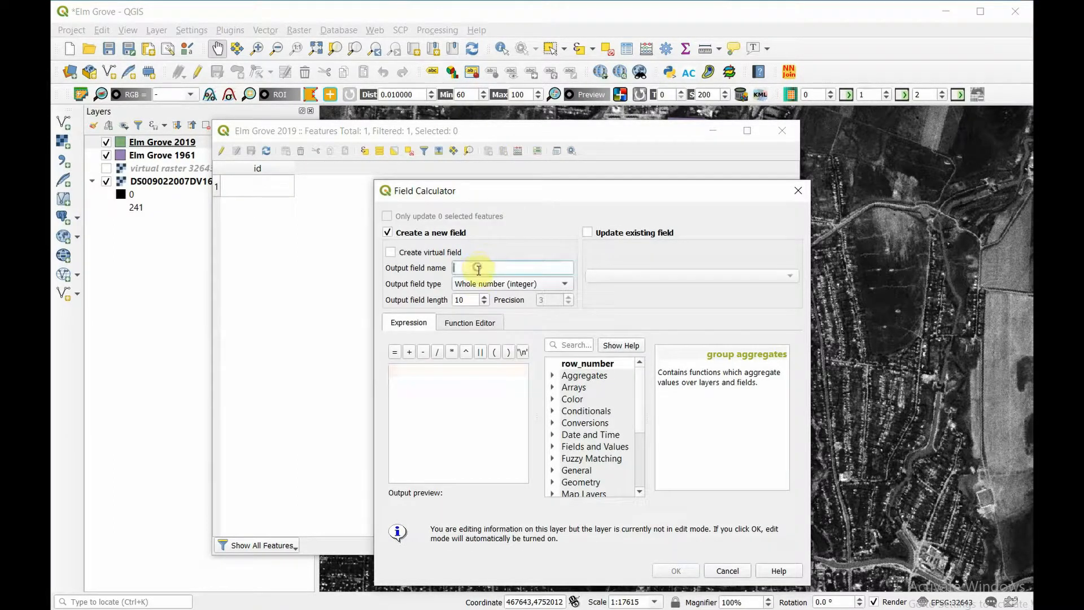
{"action": "type", "text": "Area(m2)"}
{"action": "left_click", "coordinate": [545, 286]}
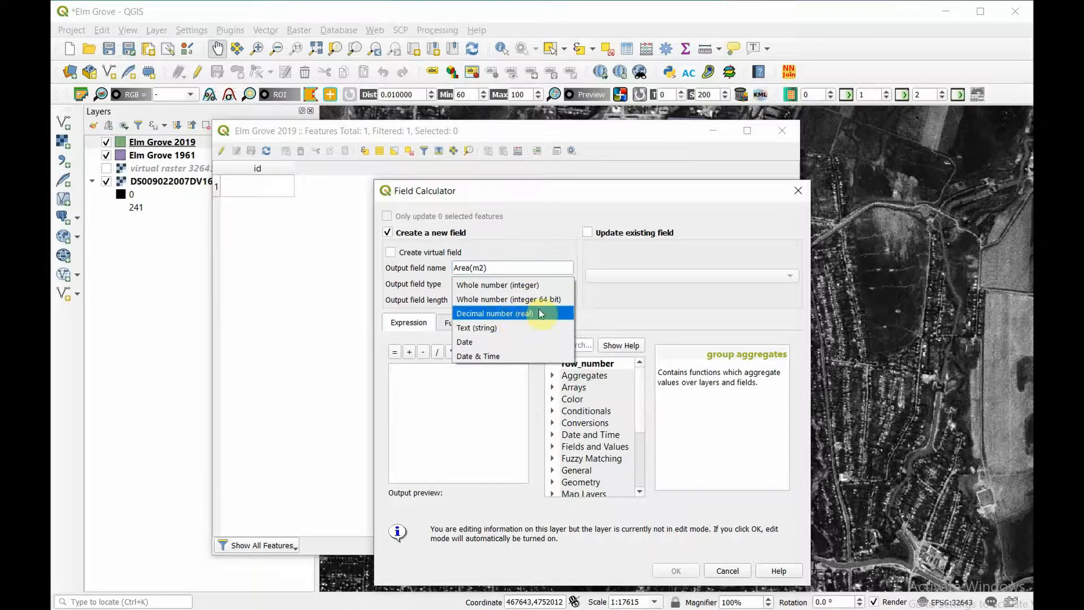
{"action": "left_click", "coordinate": [540, 314]}
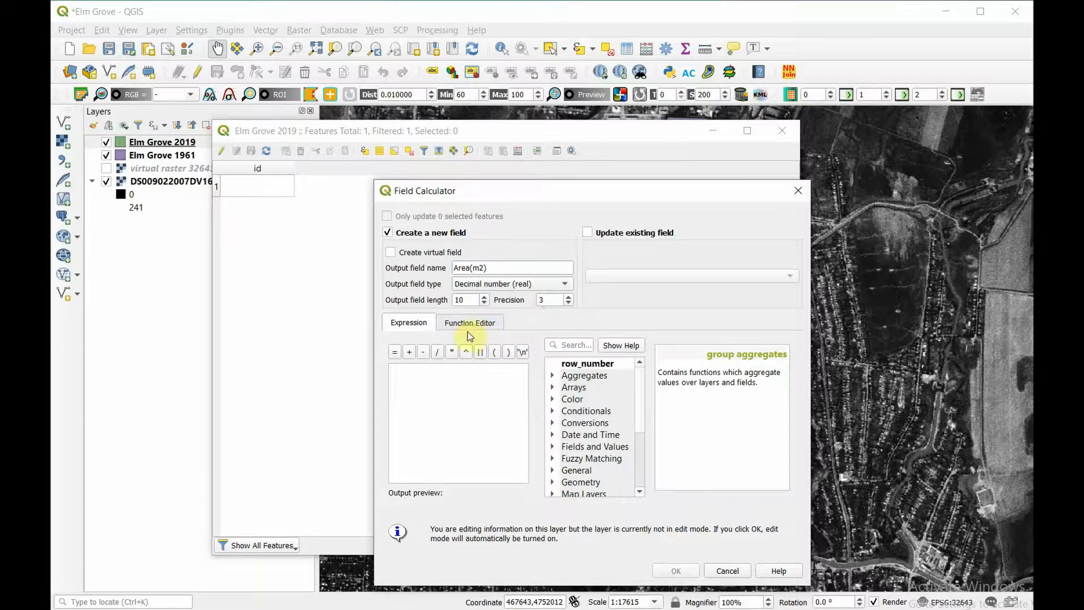
Set the Area(m2) output field length to 15 and its precision to 6
{"action": "left_click", "coordinate": [484, 296]}
{"action": "left_click", "coordinate": [484, 296]}
{"action": "left_click", "coordinate": [484, 296]}
{"action": "left_click", "coordinate": [485, 297]}
{"action": "left_click", "coordinate": [484, 296]}
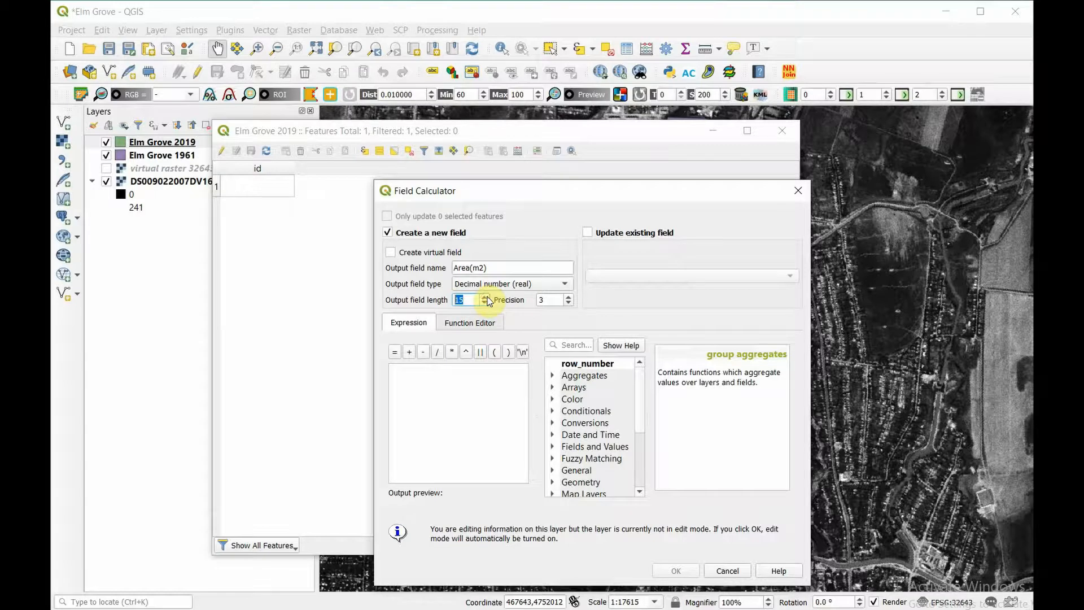
{"action": "left_click", "coordinate": [568, 297]}
{"action": "left_click", "coordinate": [568, 297]}
{"action": "left_click", "coordinate": [568, 297]}
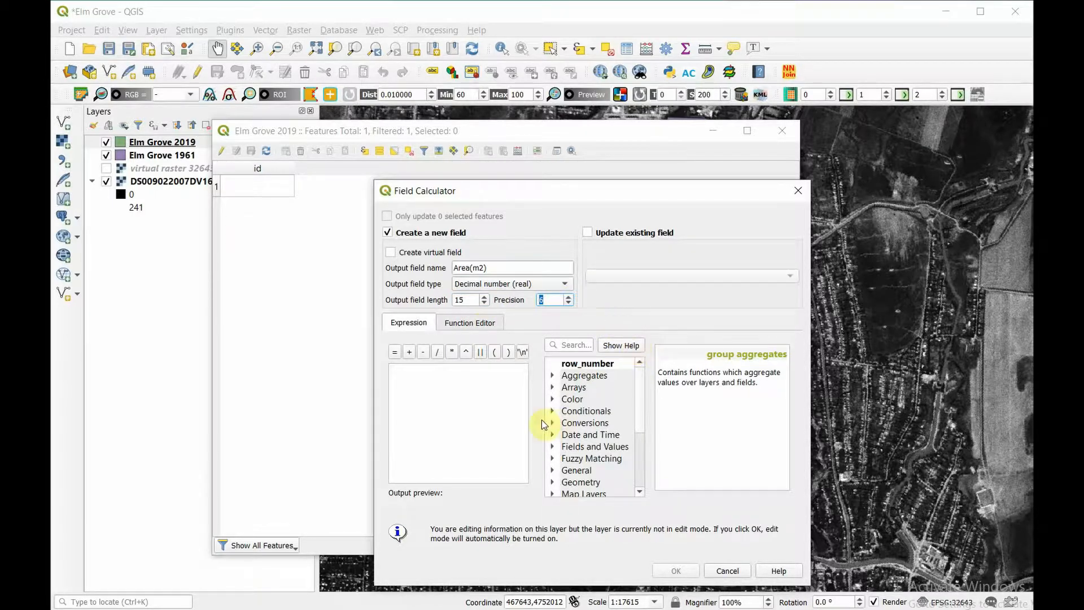
Use the Geometry function $area as the expression and create the Area(m2) field for Elm Grove 2019
{"action": "scroll", "coordinate": [554, 458], "scroll_direction": "down", "scroll_amount": 1}
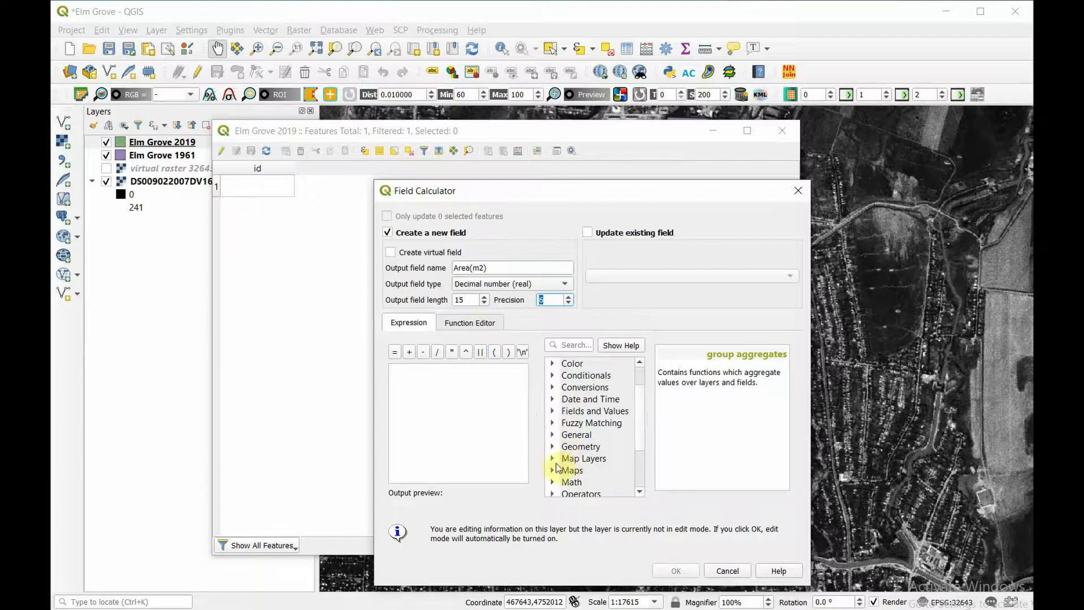
{"action": "left_click", "coordinate": [553, 450]}
{"action": "double_click", "coordinate": [587, 472]}
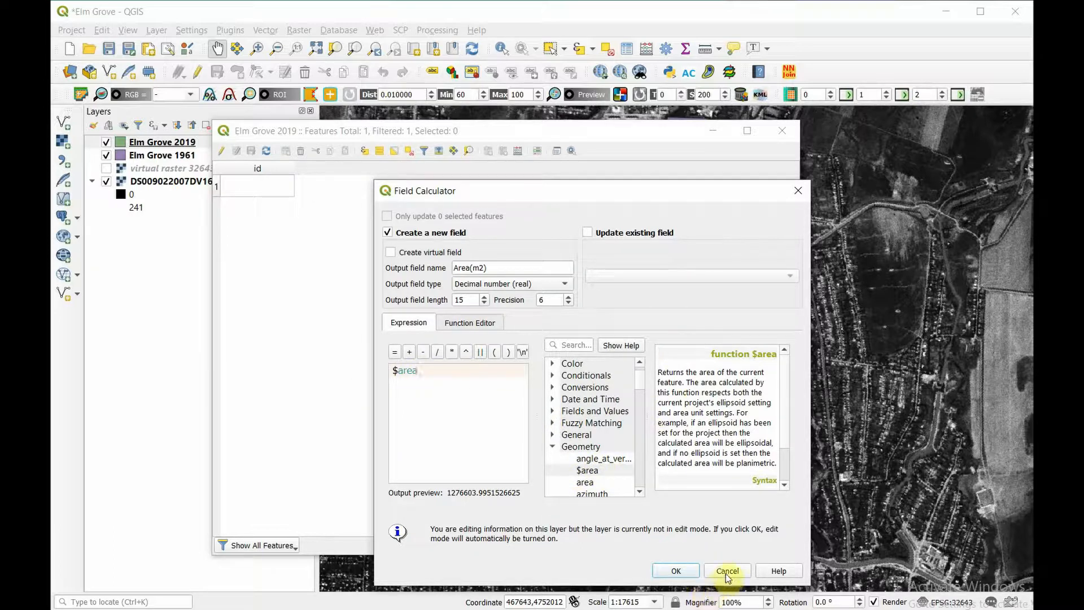
{"action": "left_click", "coordinate": [675, 571]}
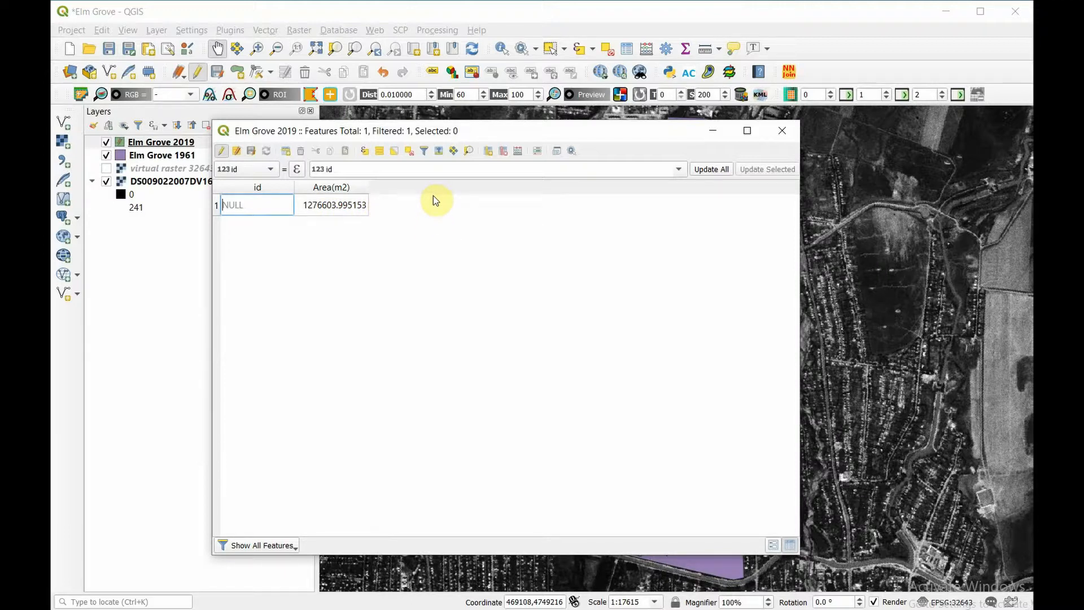
Define a second Elm Grove 2019 field named Area(km2) as Decimal number (real) with precision 6 in the Field Calculator
{"action": "left_click", "coordinate": [537, 151]}
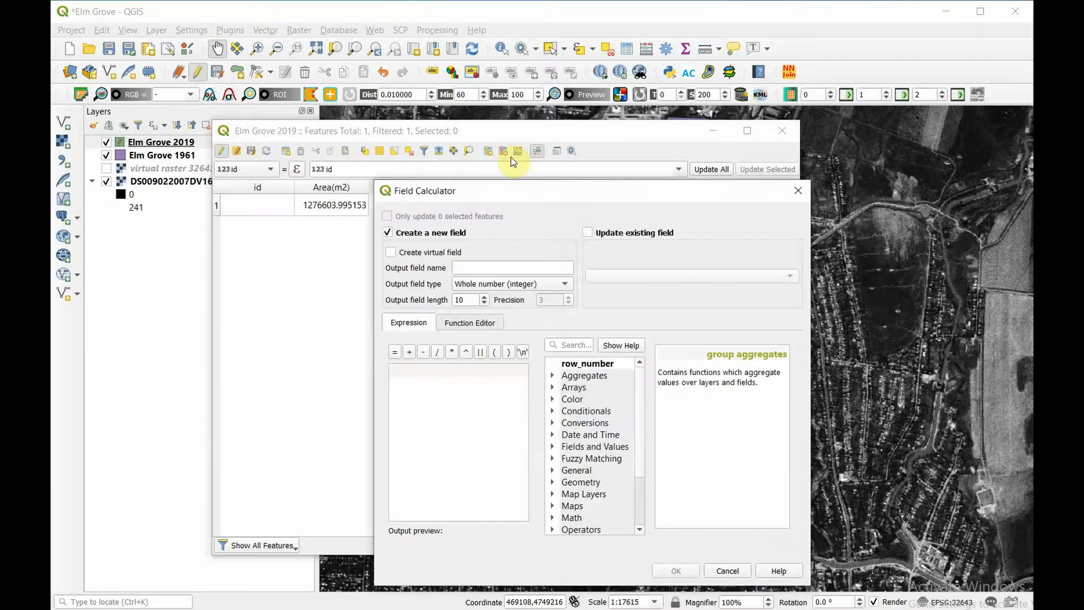
{"action": "left_click", "coordinate": [501, 269]}
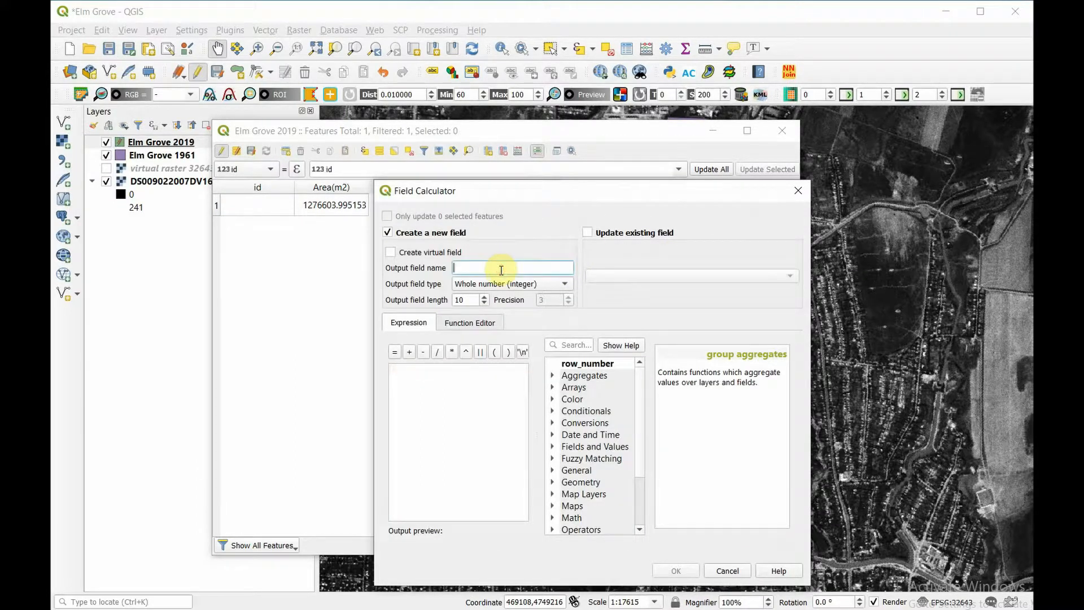
{"action": "type", "text": "Area(km2)"}
{"action": "left_click", "coordinate": [512, 289]}
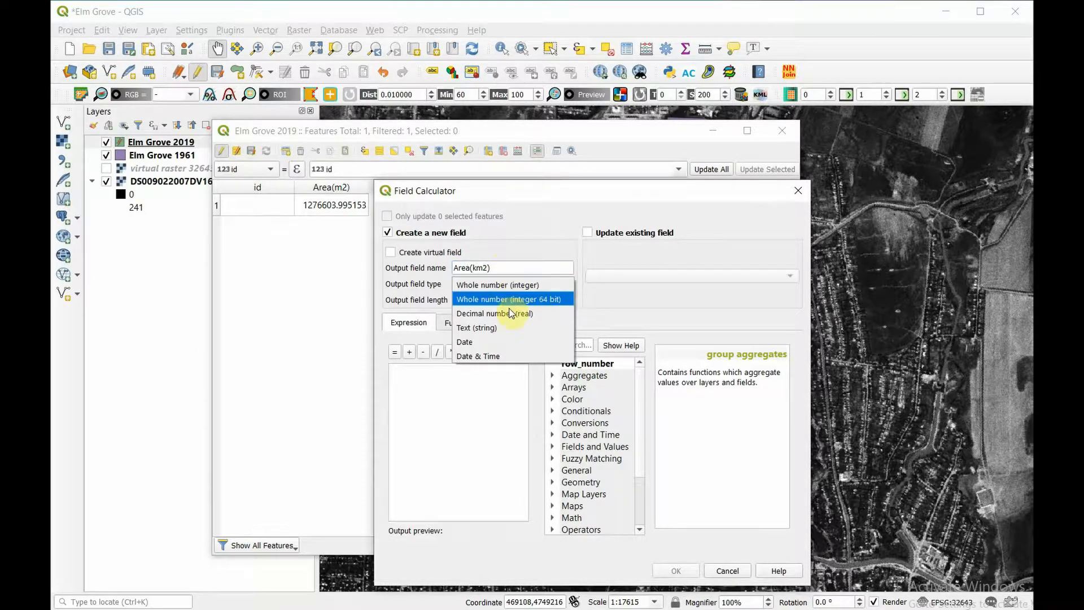
{"action": "left_click", "coordinate": [508, 312]}
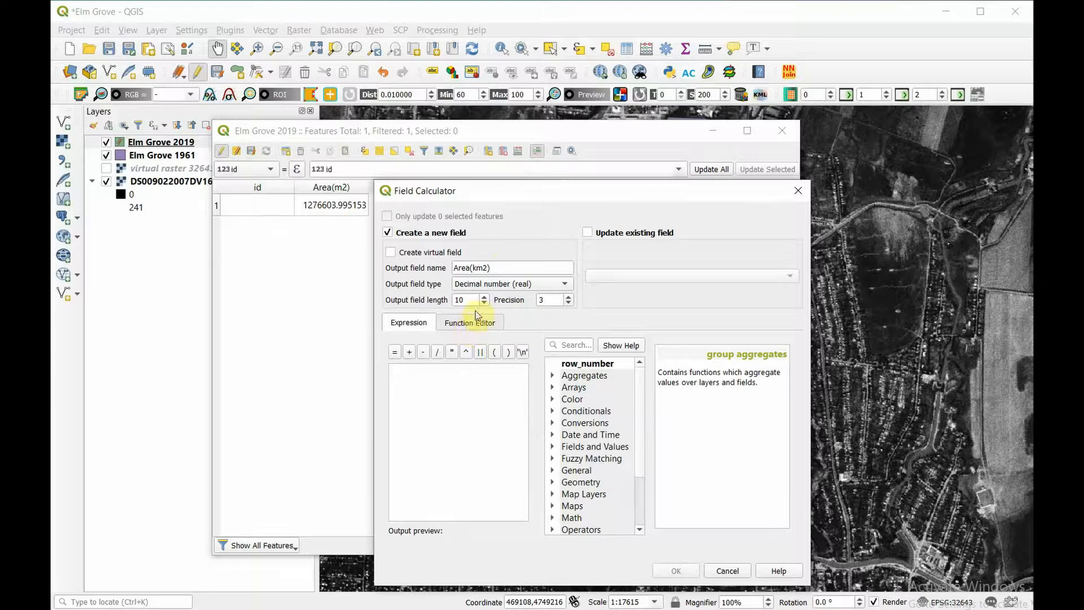
{"action": "left_click", "coordinate": [567, 298]}
Enter the expression $area /1000000 and create the Area(km2) field for Elm Grove 2019
{"action": "left_click", "coordinate": [459, 379]}
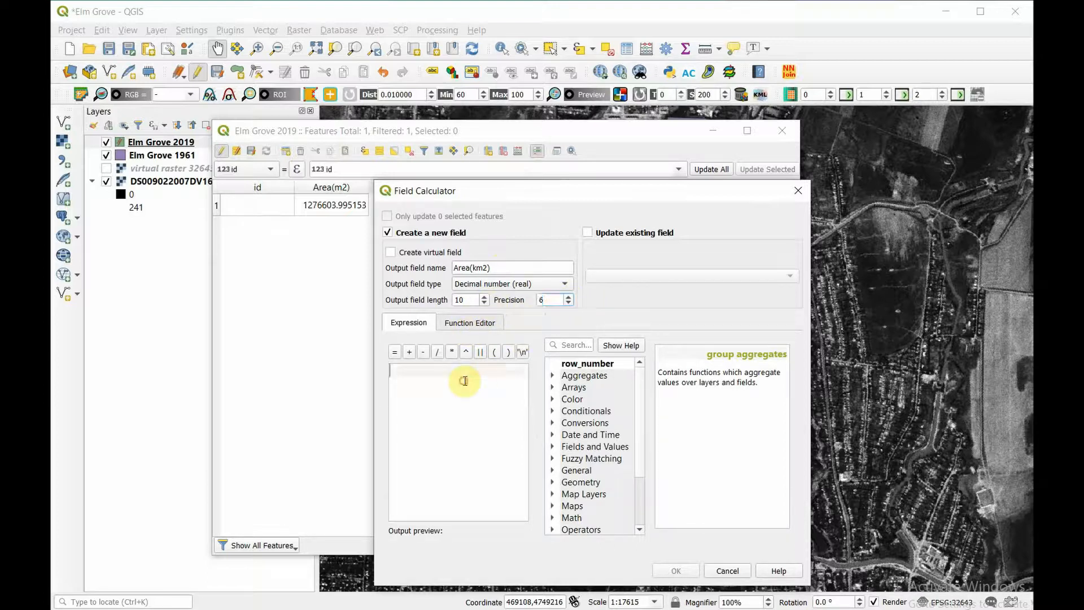
{"action": "left_click", "coordinate": [553, 482]}
{"action": "double_click", "coordinate": [570, 504]}
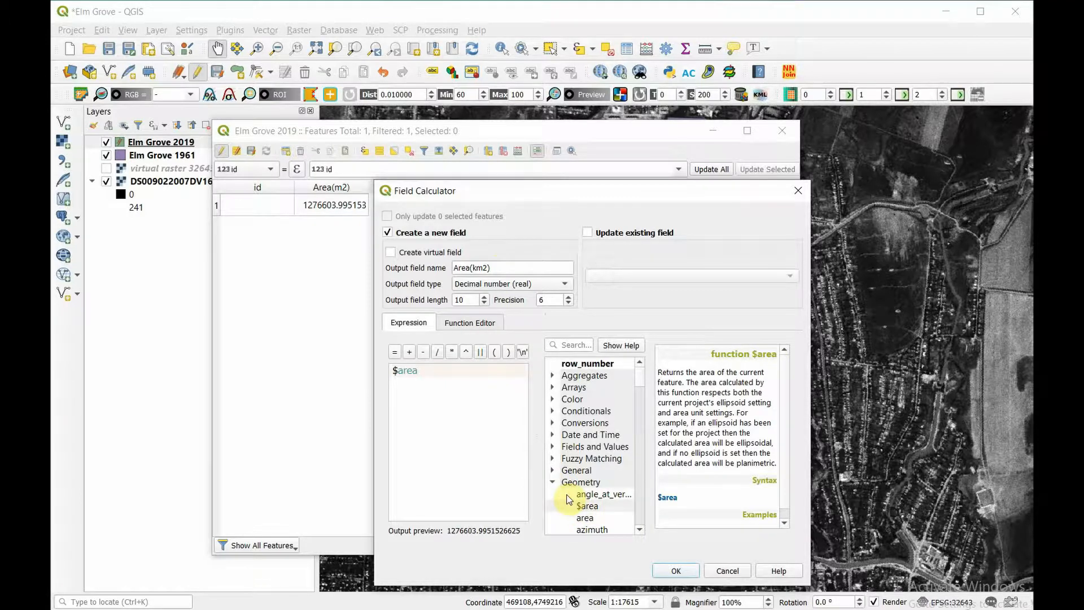
{"action": "type", "text": "/"}
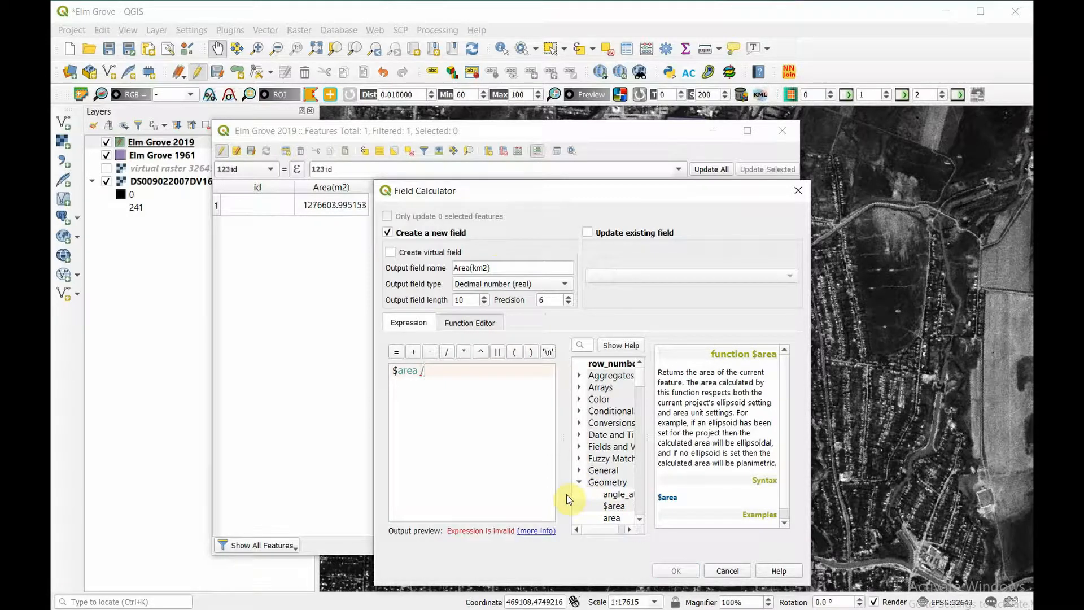
{"action": "type", "text": "100000"}
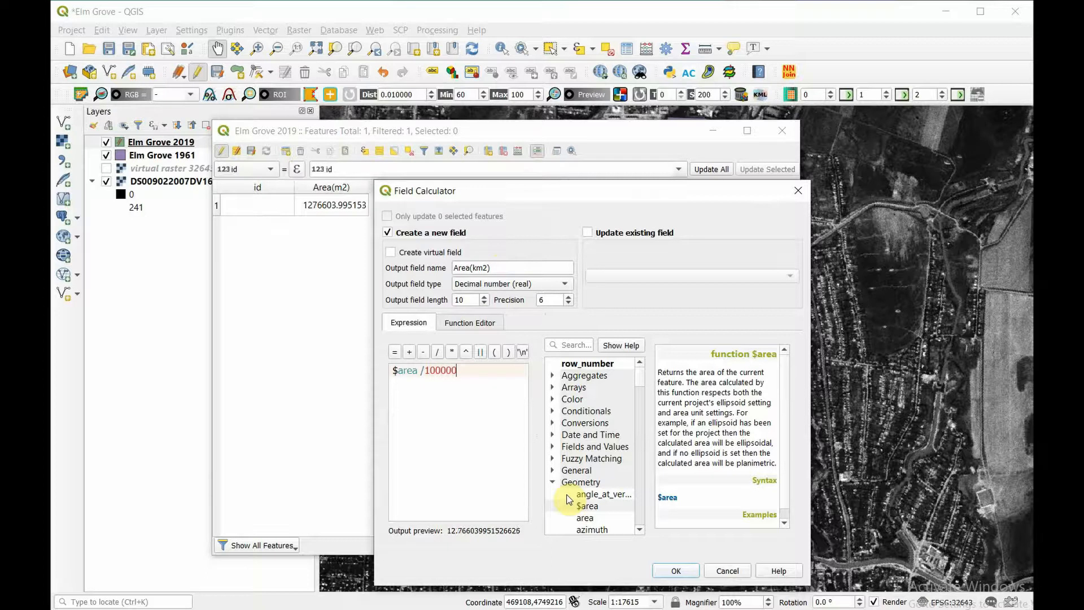
{"action": "type", "text": "0"}
{"action": "left_click", "coordinate": [676, 572]}
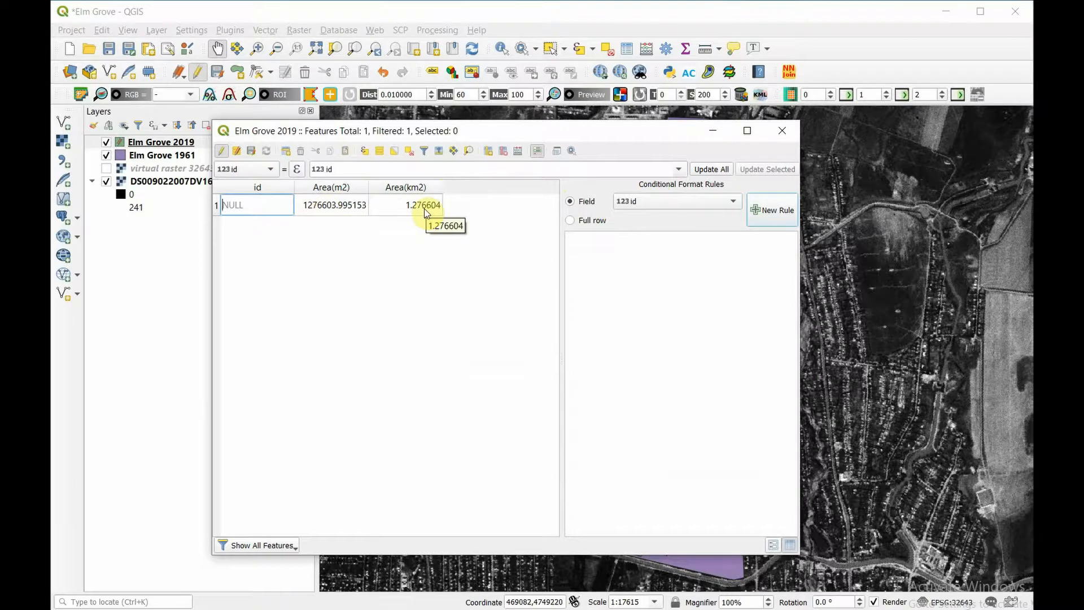
Stop editing Elm Grove 2019, save its changes and close its attribute table
{"action": "left_click", "coordinate": [419, 249]}
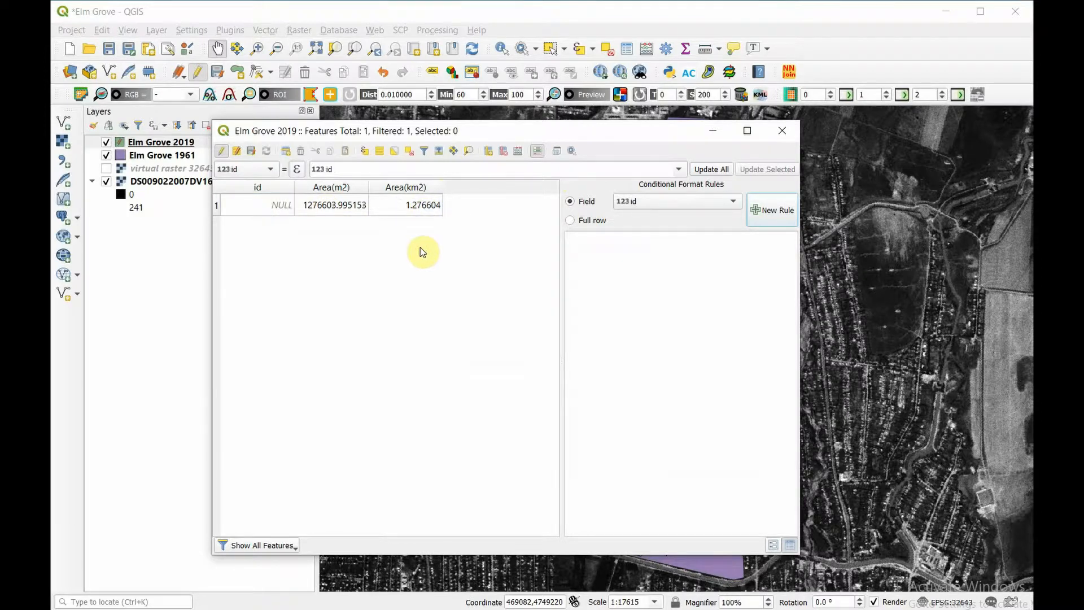
{"action": "left_click", "coordinate": [222, 150]}
{"action": "left_click", "coordinate": [553, 334]}
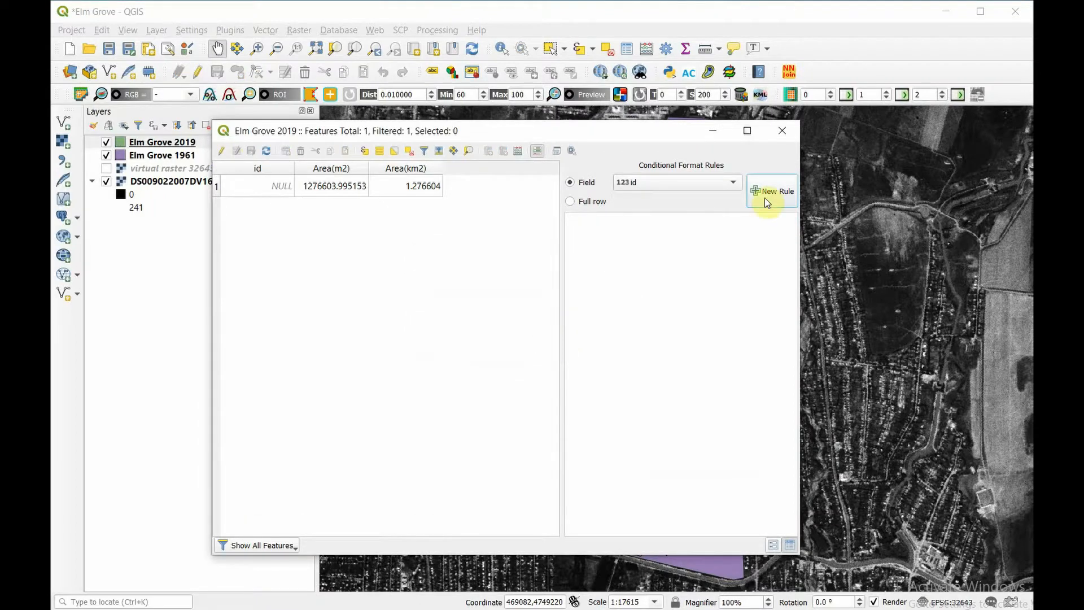
{"action": "left_click", "coordinate": [783, 133]}
Define a field named Area(m2) for the Elm Grove 1961 layer as Decimal number (real), length 15 and precision 6
{"action": "double_click", "coordinate": [185, 154]}
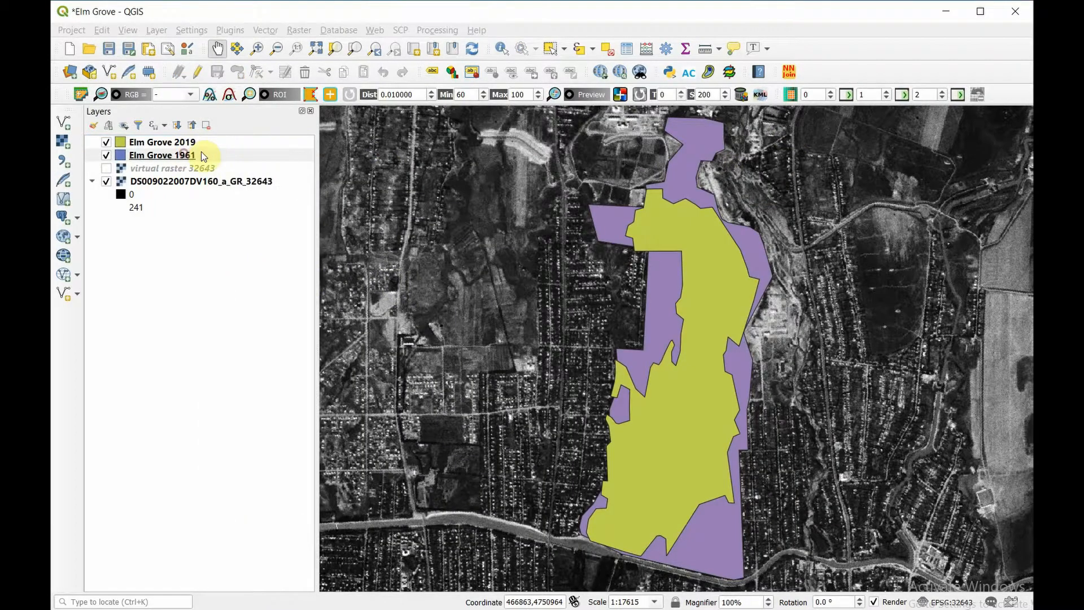
{"action": "left_click", "coordinate": [199, 155]}
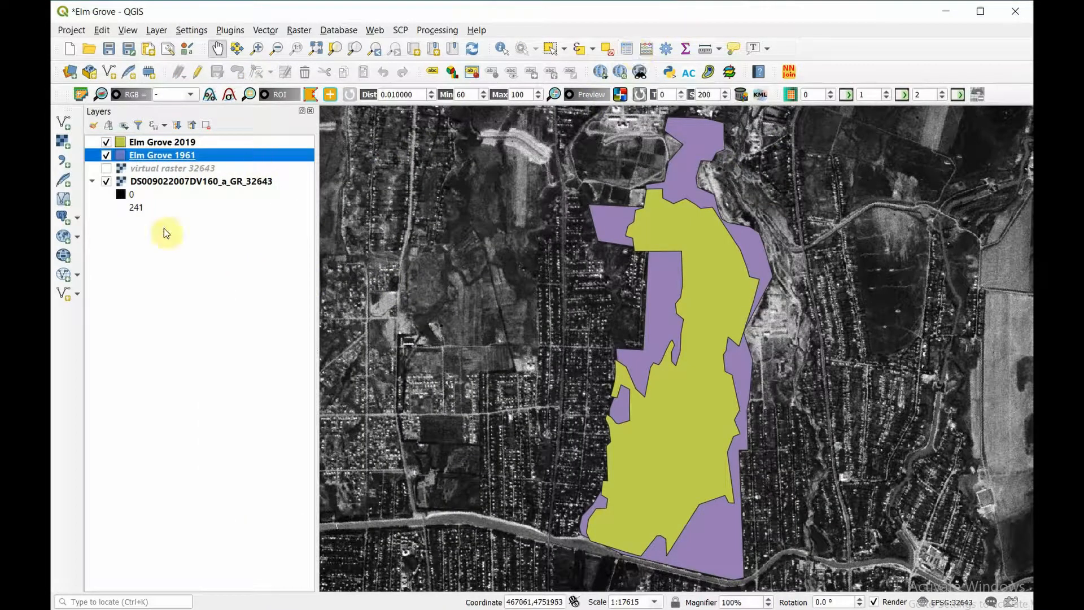
{"action": "left_click", "coordinate": [646, 48]}
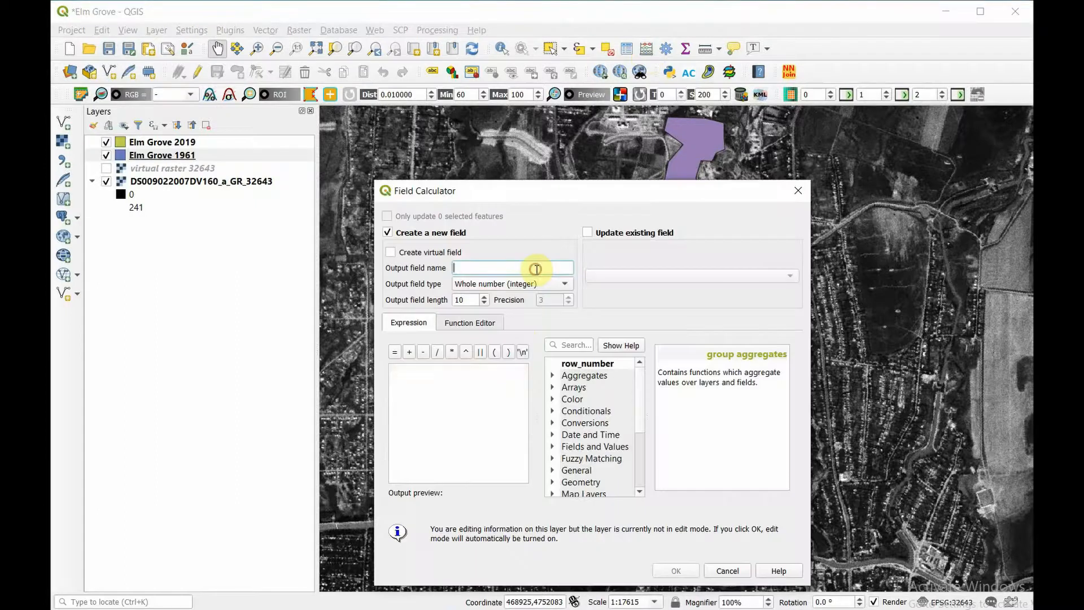
{"action": "type", "text": "Area(m2)"}
{"action": "left_click", "coordinate": [499, 285]}
{"action": "left_click", "coordinate": [492, 303]}
{"action": "left_click", "coordinate": [484, 298]}
{"action": "left_click", "coordinate": [568, 298]}
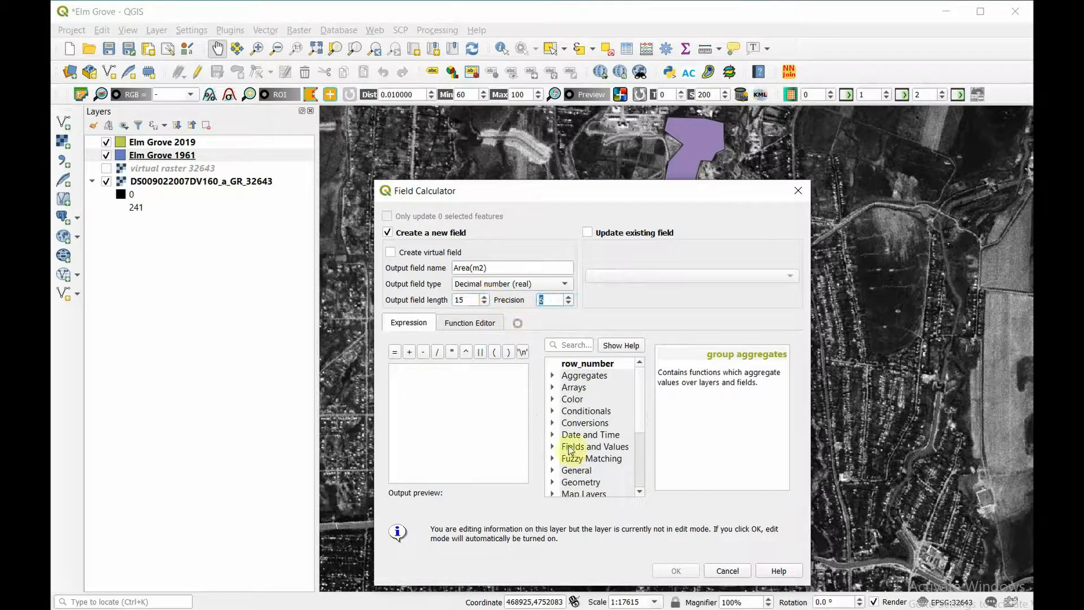
Set the expression to the Geometry function $area and create the Area(m2) field for Elm Grove 1961
{"action": "scroll", "coordinate": [571, 453], "scroll_direction": "down", "scroll_amount": 1}
{"action": "left_click", "coordinate": [552, 446]}
{"action": "double_click", "coordinate": [585, 472]}
{"action": "left_click", "coordinate": [676, 571]}
Define another Elm Grove 1961 field named Area(km2) as Decimal number (real) with precision 6
{"action": "left_click", "coordinate": [646, 49]}
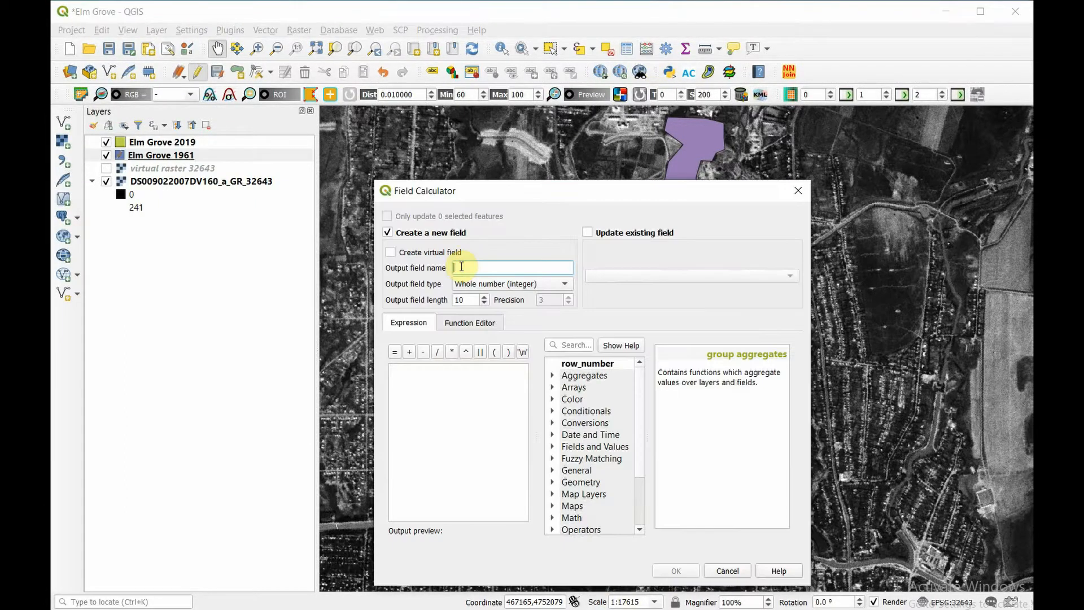
{"action": "type", "text": "Area(km2)"}
{"action": "left_click", "coordinate": [504, 288]}
{"action": "left_click", "coordinate": [497, 304]}
{"action": "left_click", "coordinate": [568, 296]}
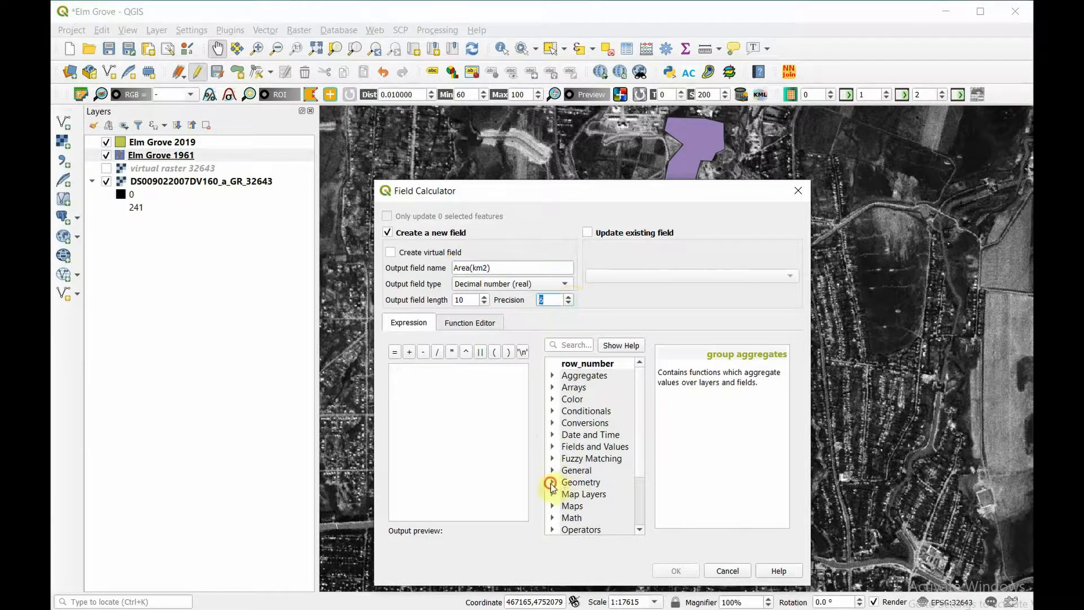
Create the Area(km2) field for Elm Grove 1961 with the expression $area /1000000 and save the layer edits
{"action": "left_click", "coordinate": [551, 481]}
{"action": "double_click", "coordinate": [584, 506]}
{"action": "type", "text": "/1000000"}
{"action": "left_click", "coordinate": [676, 570]}
{"action": "left_click", "coordinate": [197, 72]}
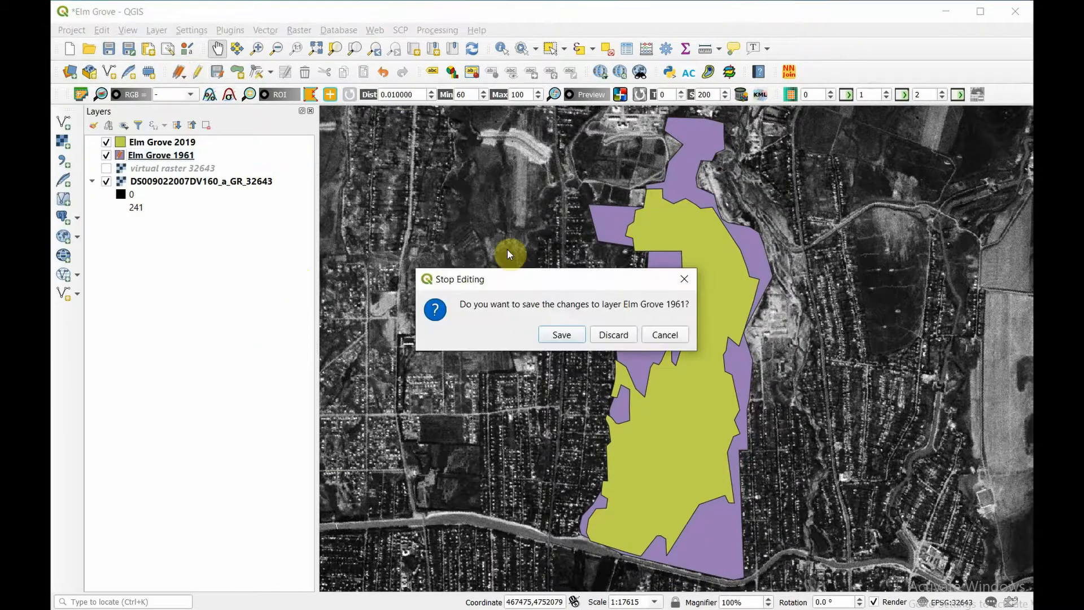
{"action": "left_click", "coordinate": [561, 334]}
Compare the area values of Elm Grove 1961 and 2019 in their attribute tables side by side, and close both tables
{"action": "left_click", "coordinate": [625, 49]}
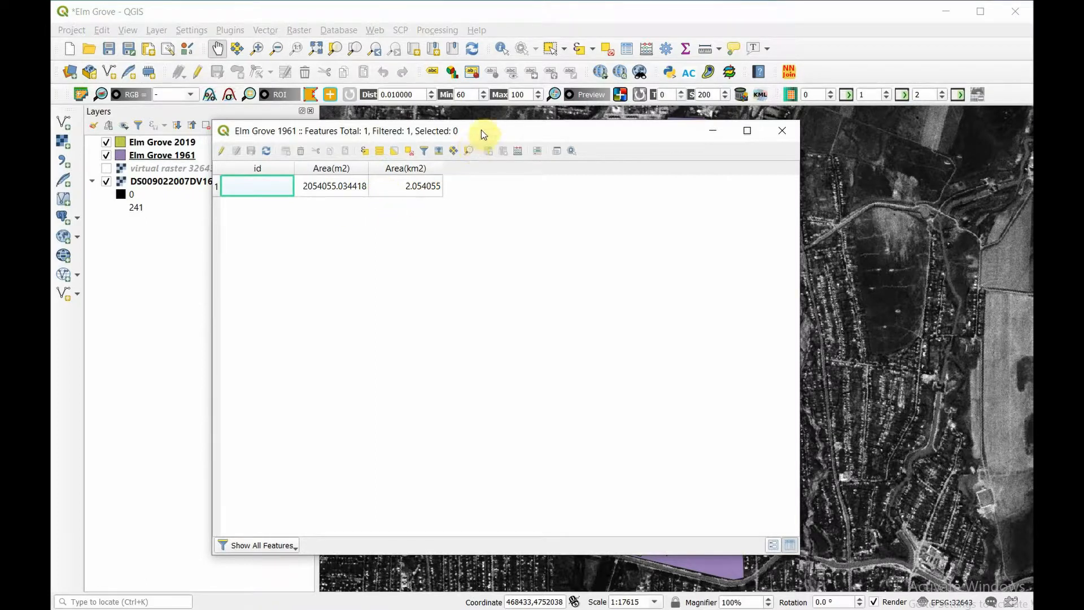
{"action": "left_click_drag", "start_coordinate": [484, 134], "coordinate": [592, 134]}
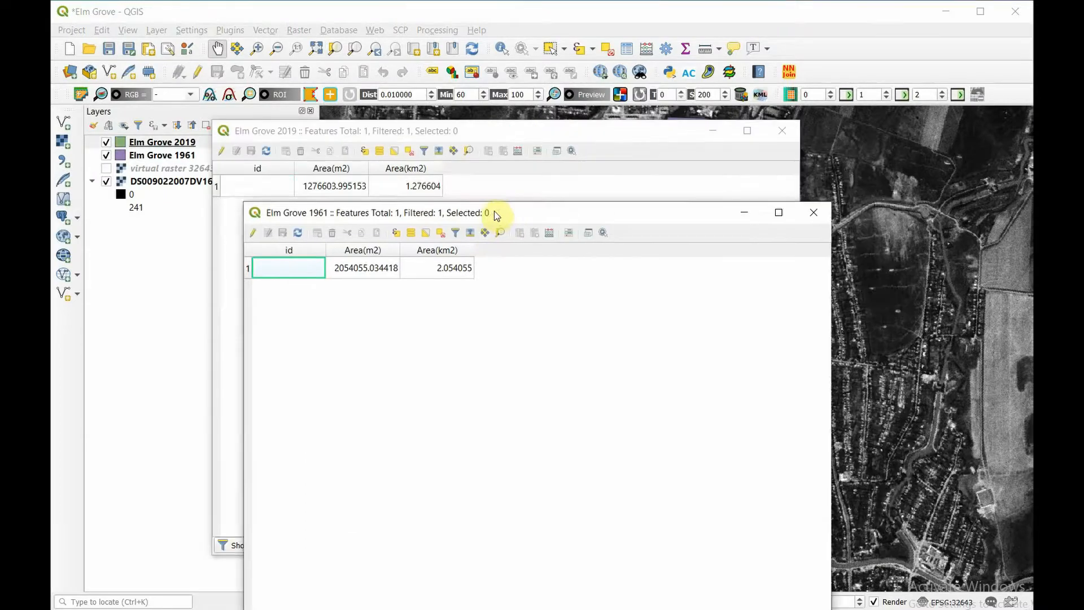
{"action": "left_click_drag", "start_coordinate": [493, 211], "coordinate": [467, 212]}
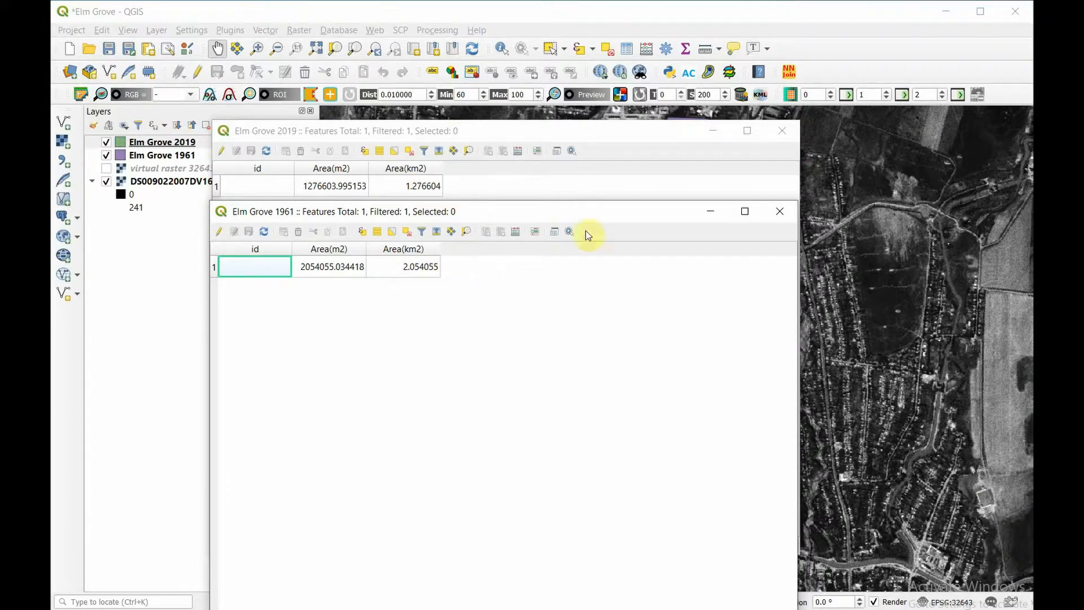
{"action": "left_click", "coordinate": [779, 212]}
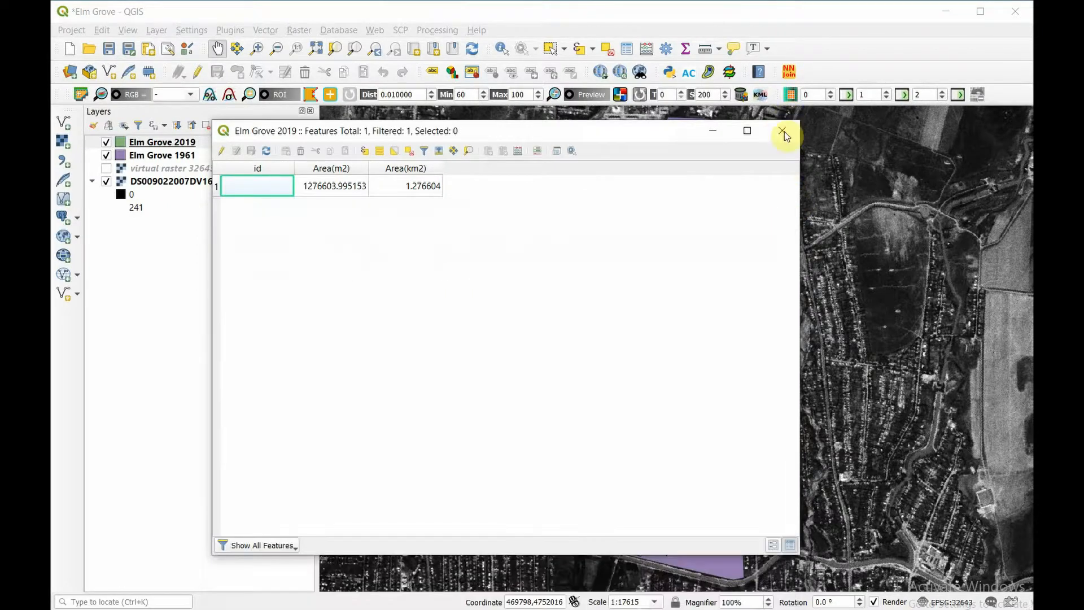
{"action": "left_click", "coordinate": [781, 131]}
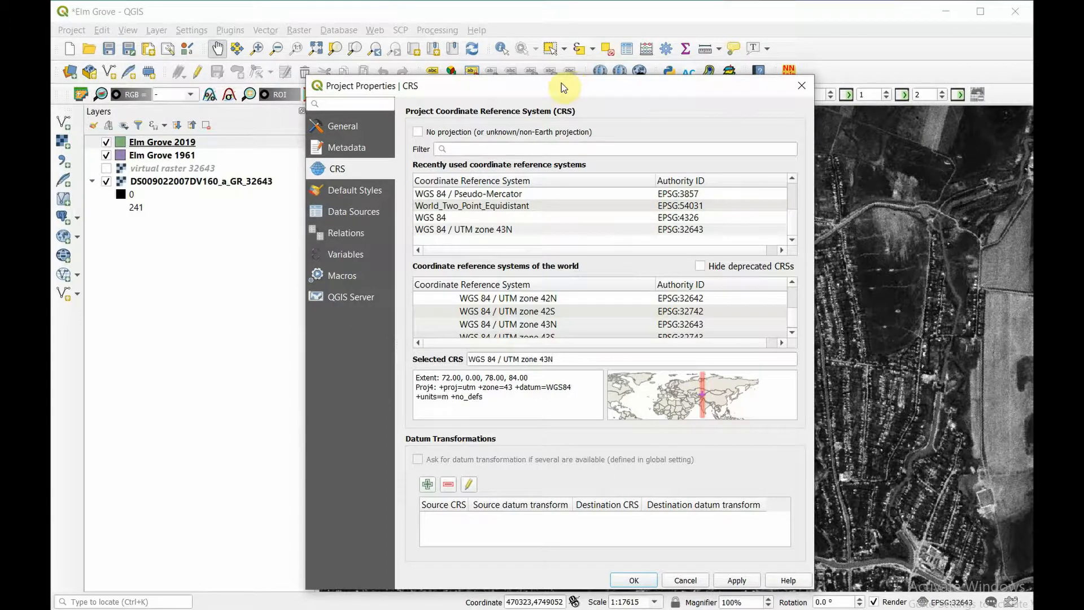
Select WGS 84 (EPSG:4326) as the project coordinate reference system
{"action": "left_click", "coordinate": [687, 222]}
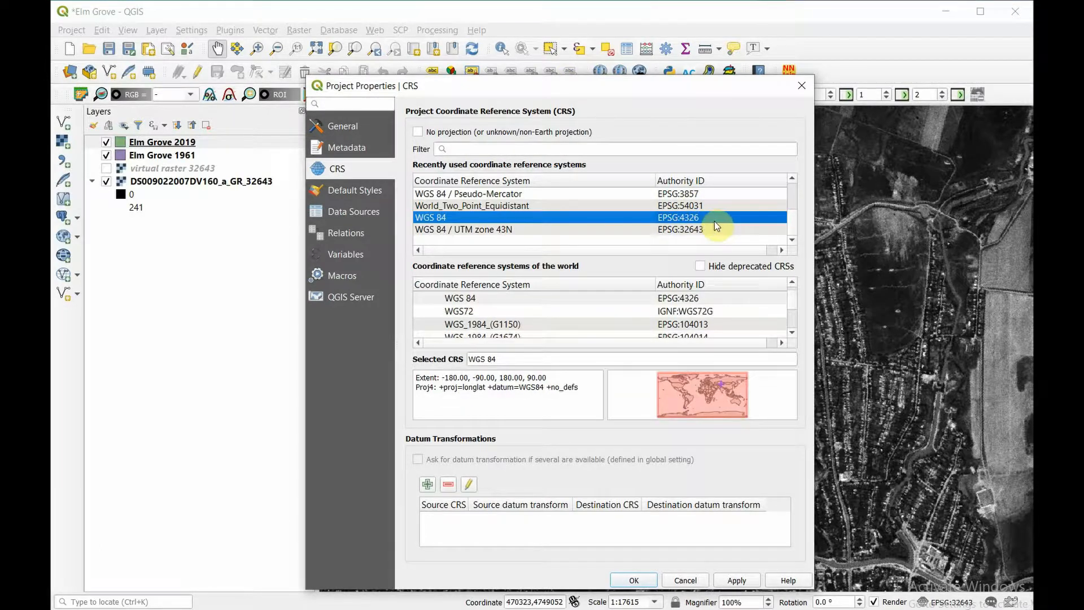